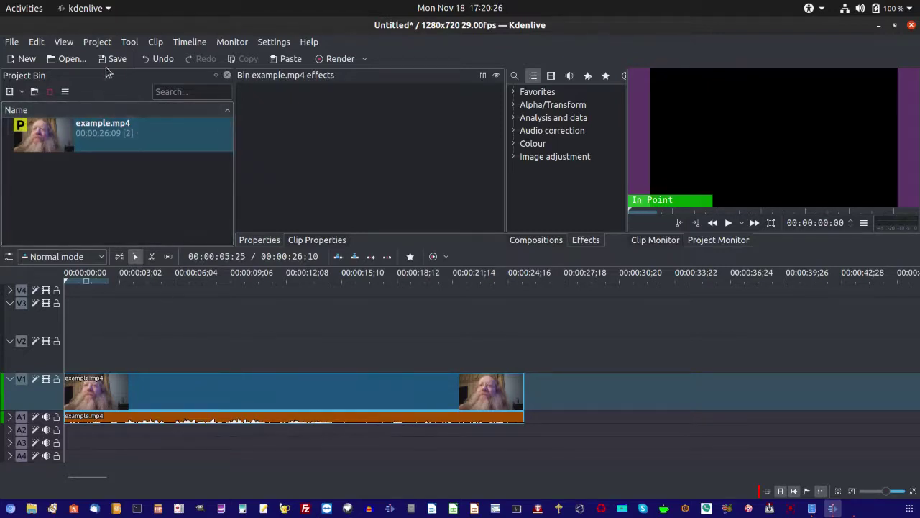
# Create a new title clip from the Project Bin with the video frame shown as background.
pyautogui.rightClick(94, 175)
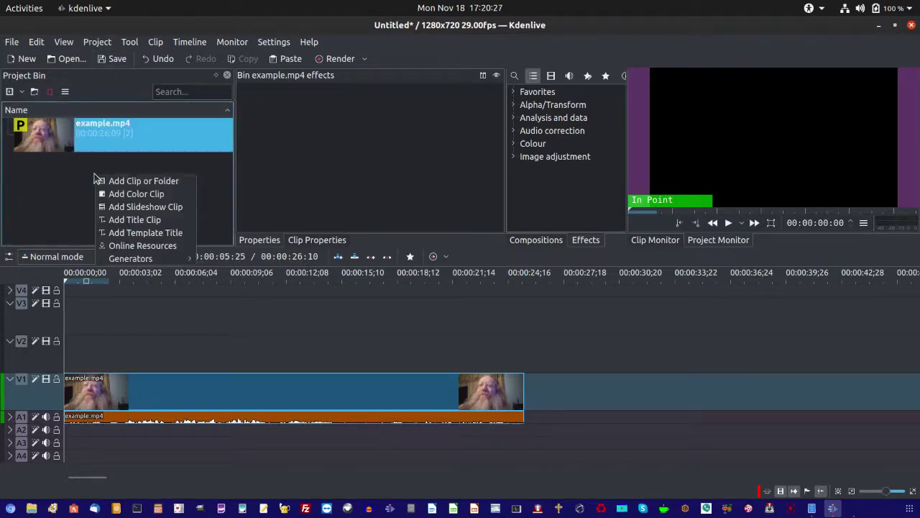
pyautogui.click(118, 220)
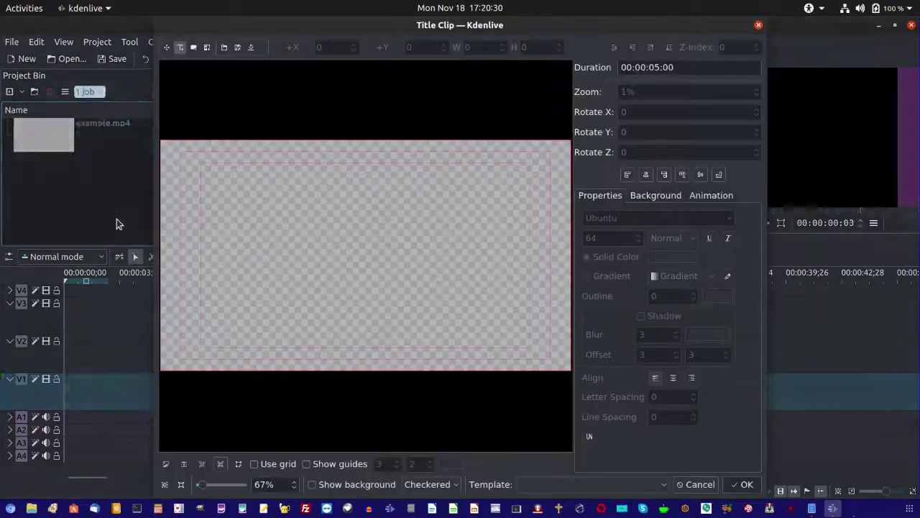
pyautogui.click(313, 484)
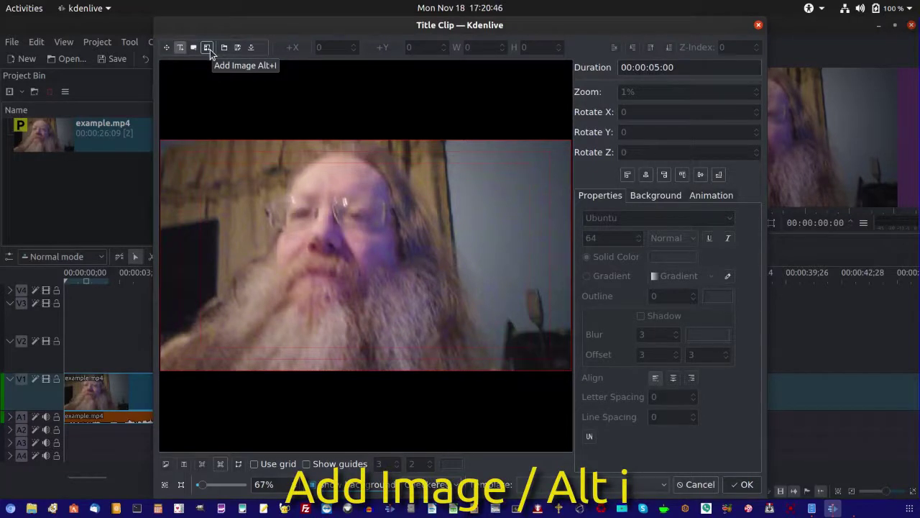
# Insert the msb-seal.png logo image into the title.
pyautogui.click(210, 50)
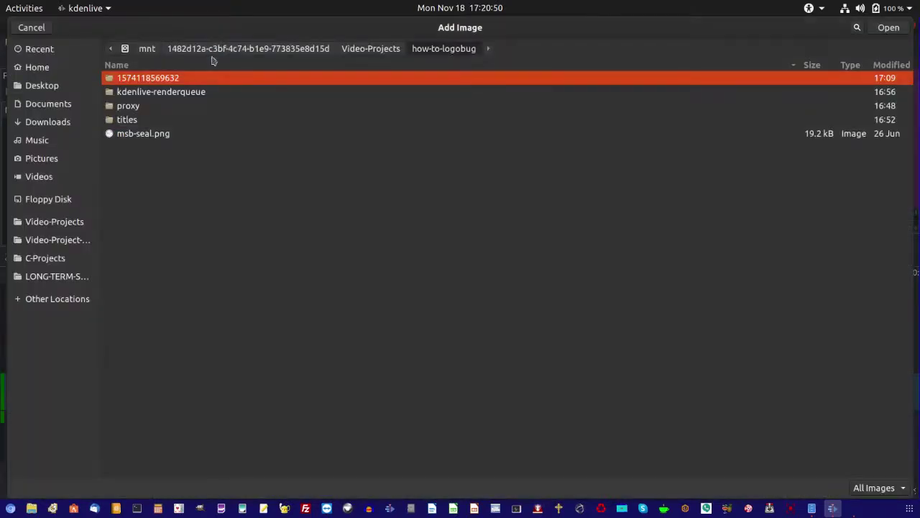
pyautogui.click(162, 138)
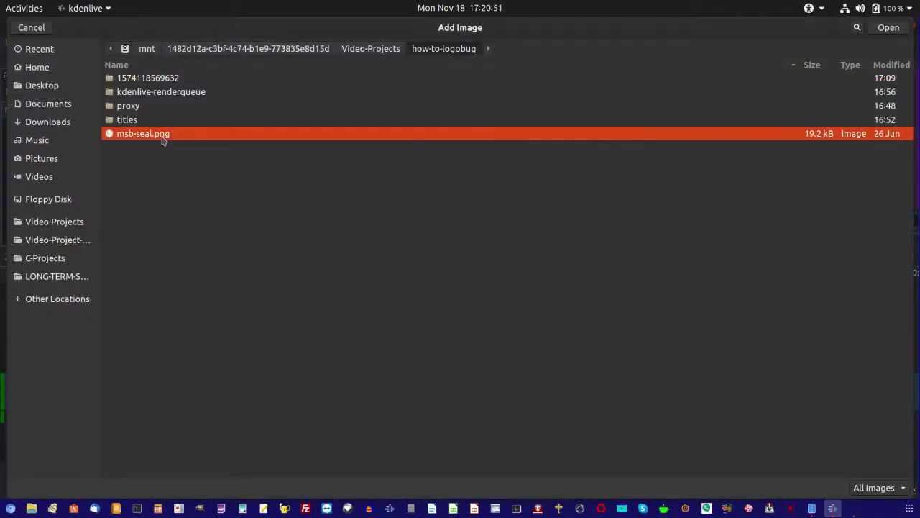
pyautogui.click(890, 30)
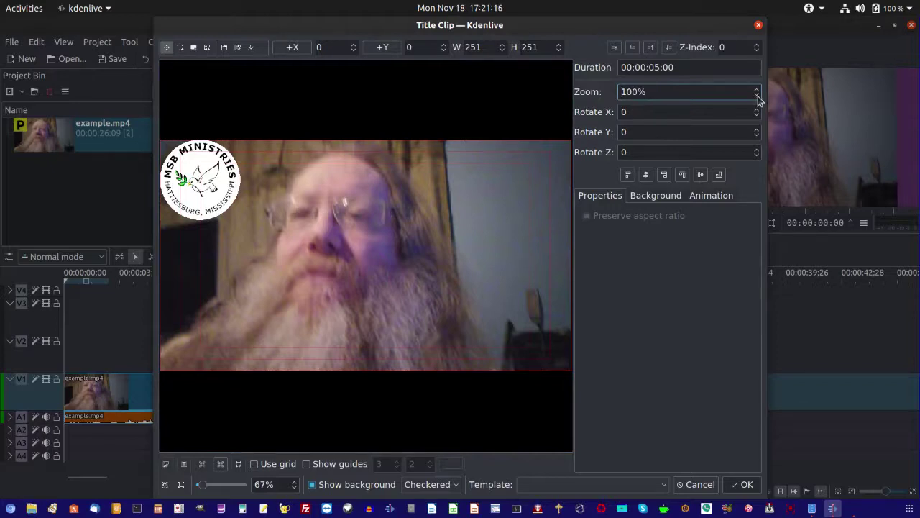
# Scale the logo to 45% and move it to the bottom-right corner at X 1137, Y 582.
pyautogui.moveTo(654, 92); pyautogui.dragTo(620, 95)
pyautogui.write('45')
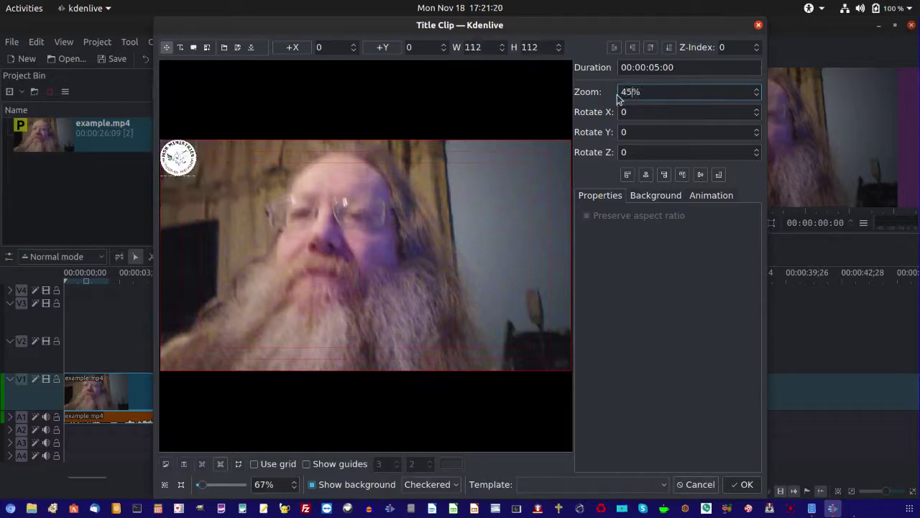
pyautogui.moveTo(643, 92); pyautogui.dragTo(617, 93)
pyautogui.click(658, 132)
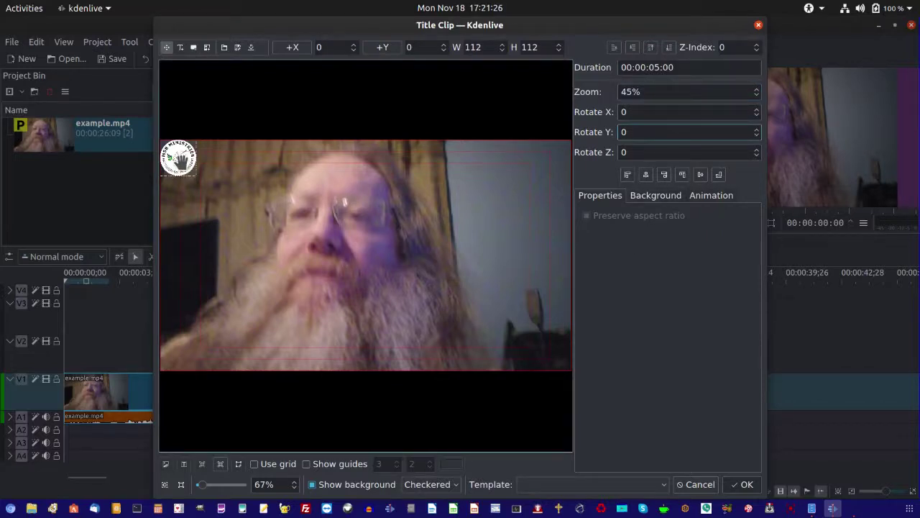
pyautogui.moveTo(180, 159); pyautogui.dragTo(546, 349)
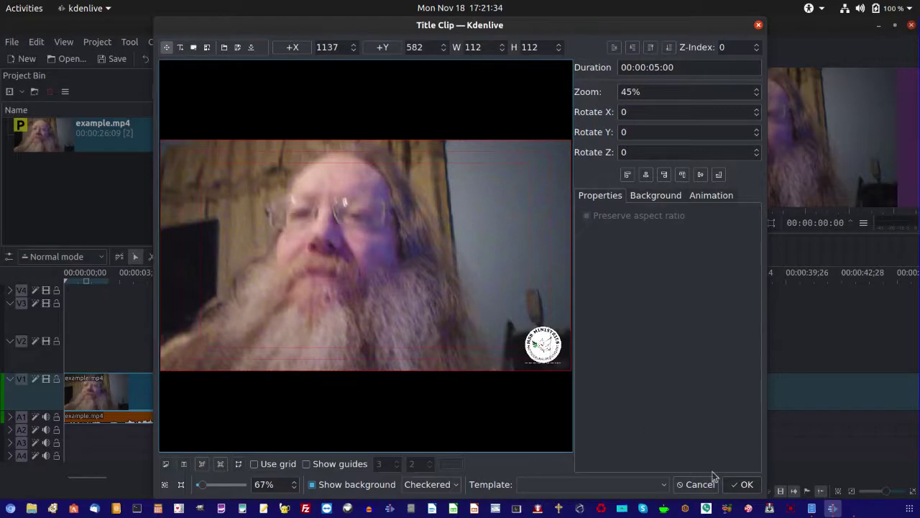
# Add the title to the project, place it on track V2, and stretch it to example.mp4's end.
pyautogui.click(743, 485)
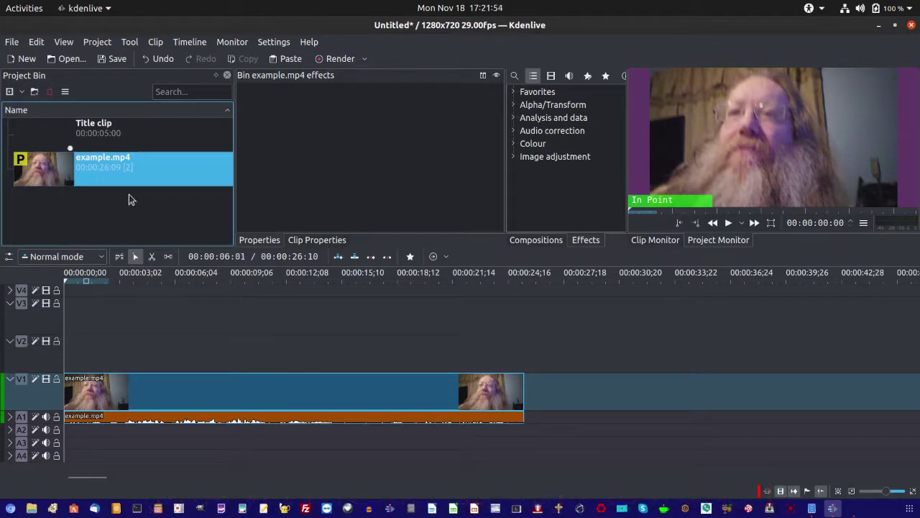
pyautogui.moveTo(52, 129); pyautogui.dragTo(200, 363)
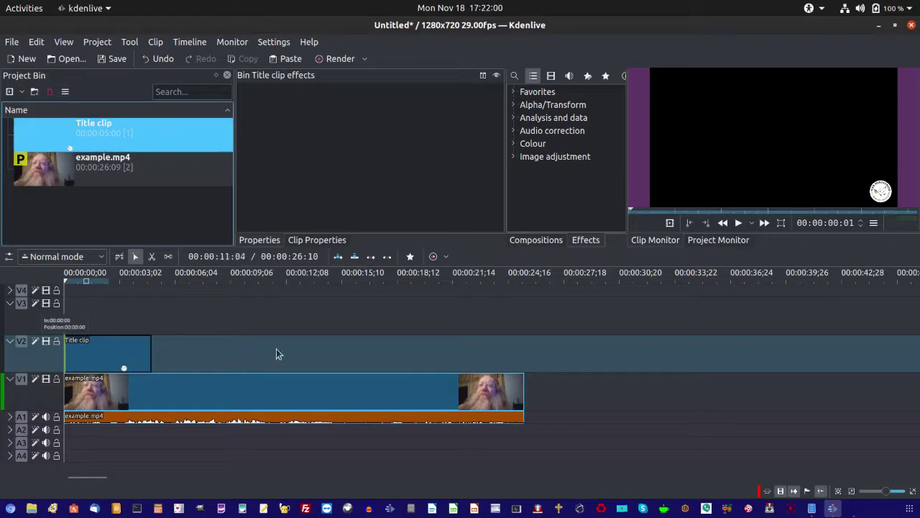
pyautogui.click(143, 354)
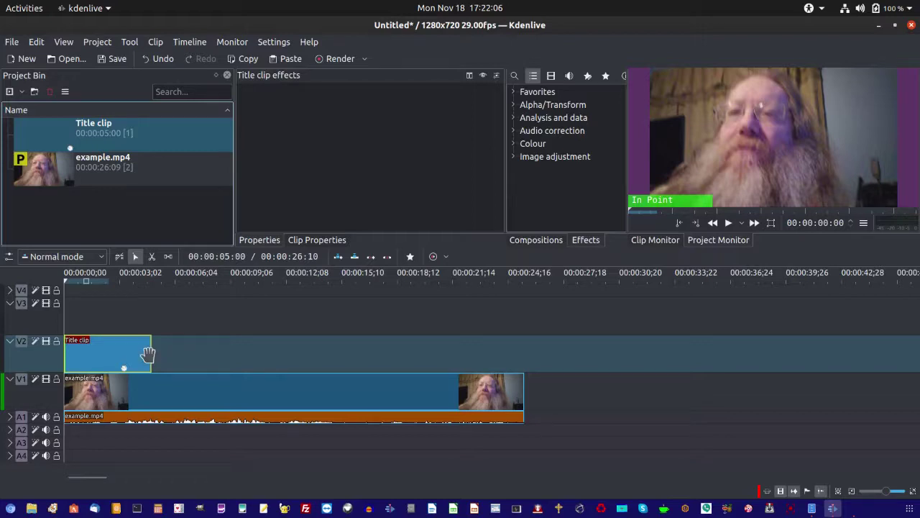
pyautogui.moveTo(151, 359); pyautogui.dragTo(524, 363)
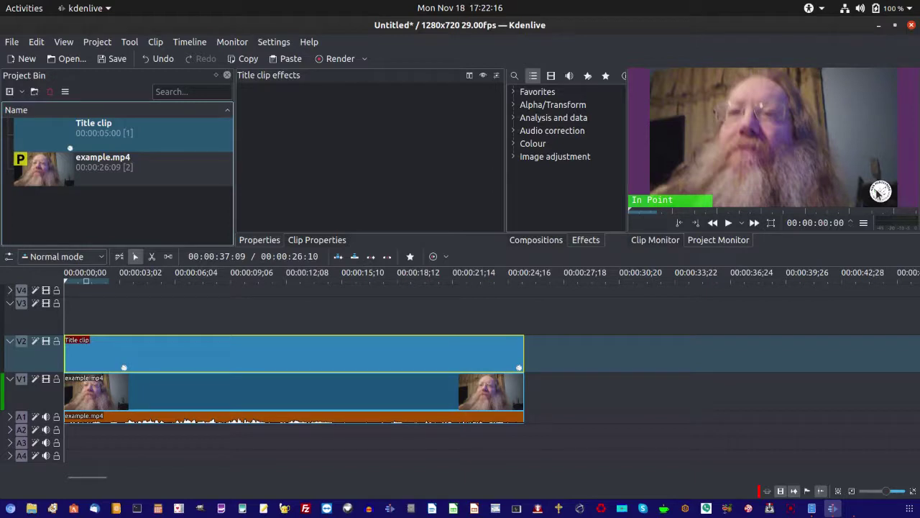
# Insert a Composite and transform composition on the title clip and stretch it to the clip's end.
pyautogui.rightClick(191, 353)
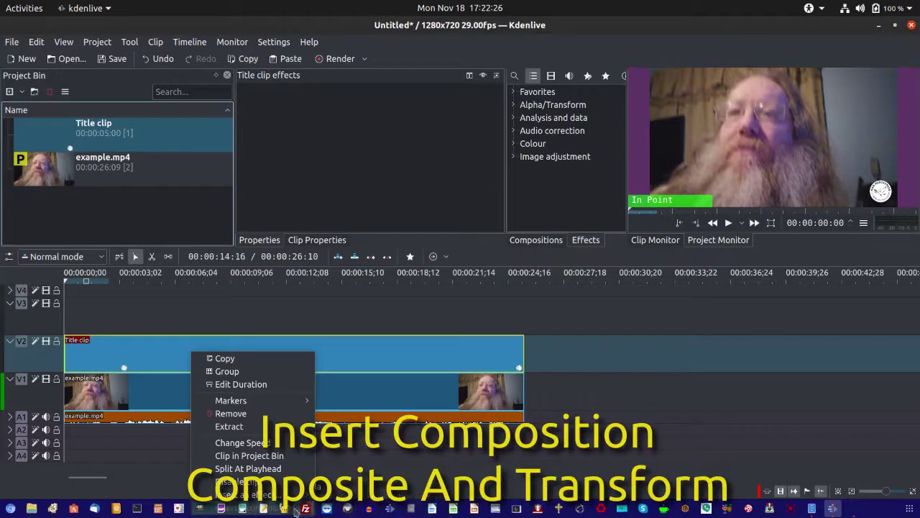
pyautogui.click(336, 503)
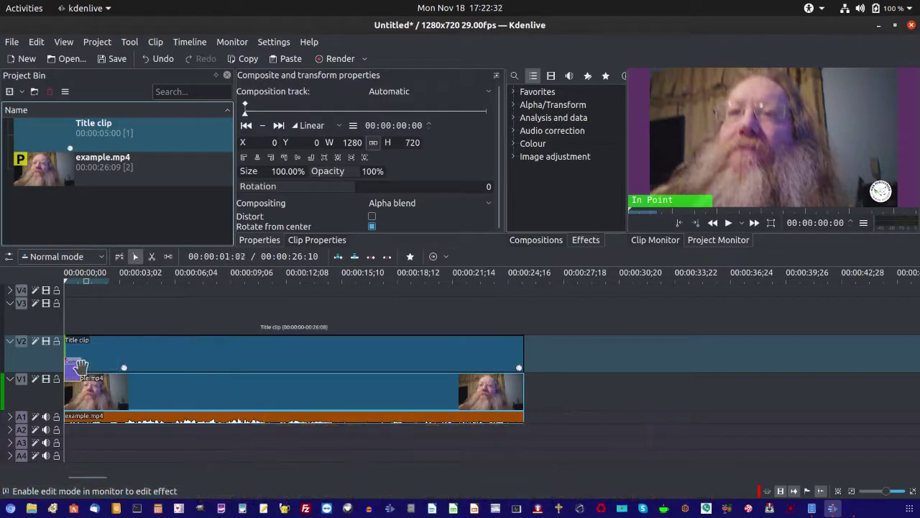
pyautogui.moveTo(80, 368); pyautogui.dragTo(523, 370)
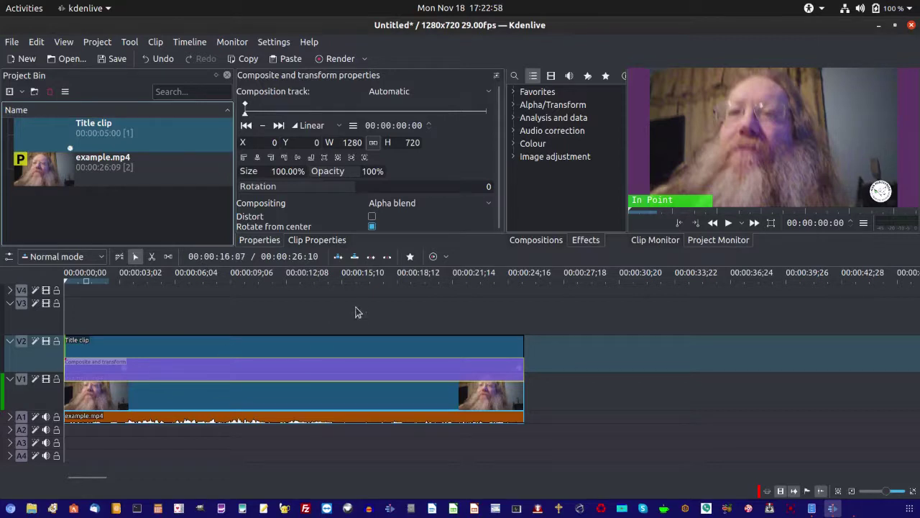
# Return the playhead to the start and select the composition to show its settings.
pyautogui.click(107, 317)
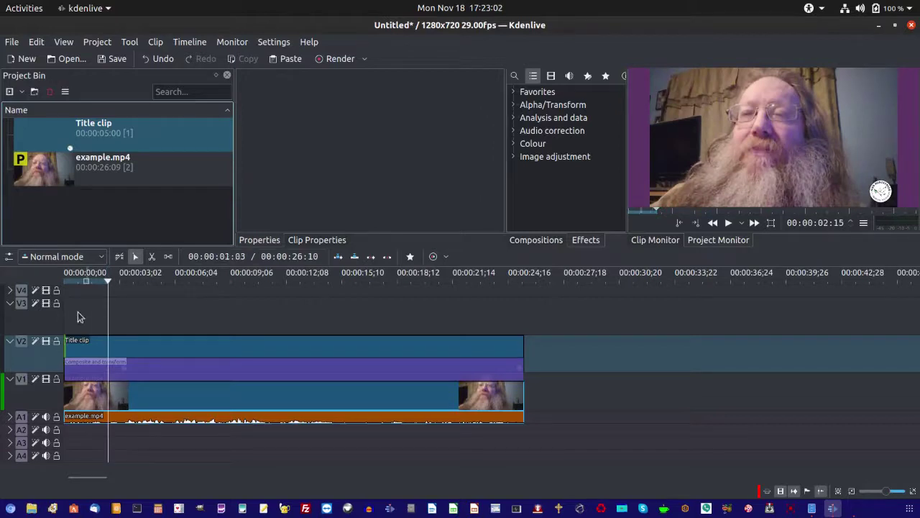
pyautogui.click(76, 316)
pyautogui.click(62, 318)
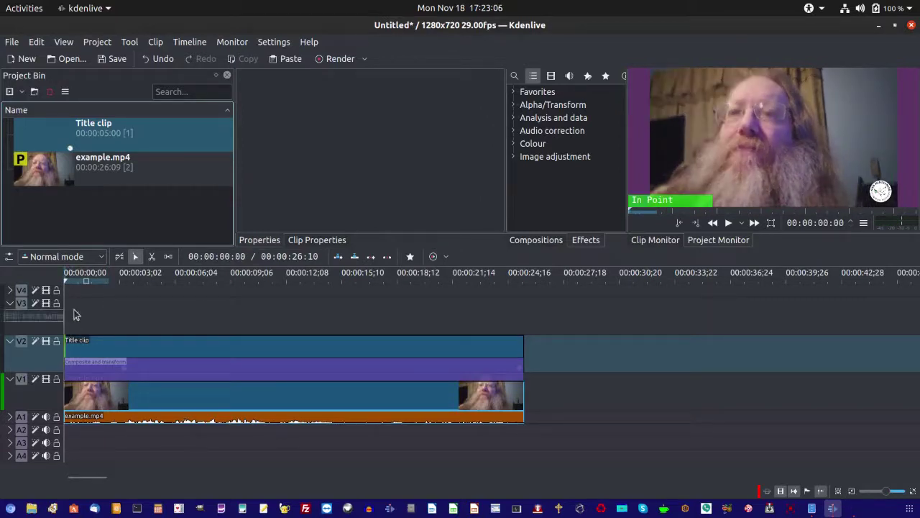
pyautogui.click(555, 153)
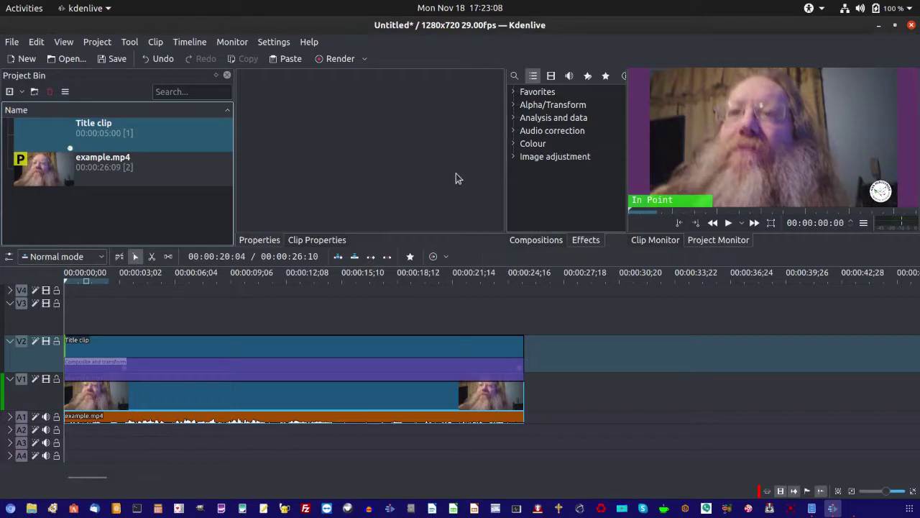
pyautogui.click(341, 364)
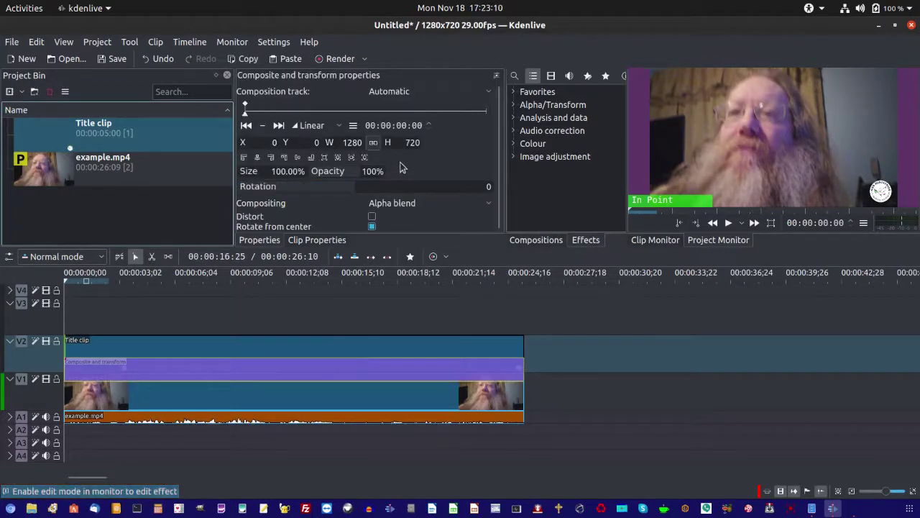
# Set the composition's opacity to 0% at its start.
pyautogui.moveTo(357, 180); pyautogui.dragTo(331, 185)
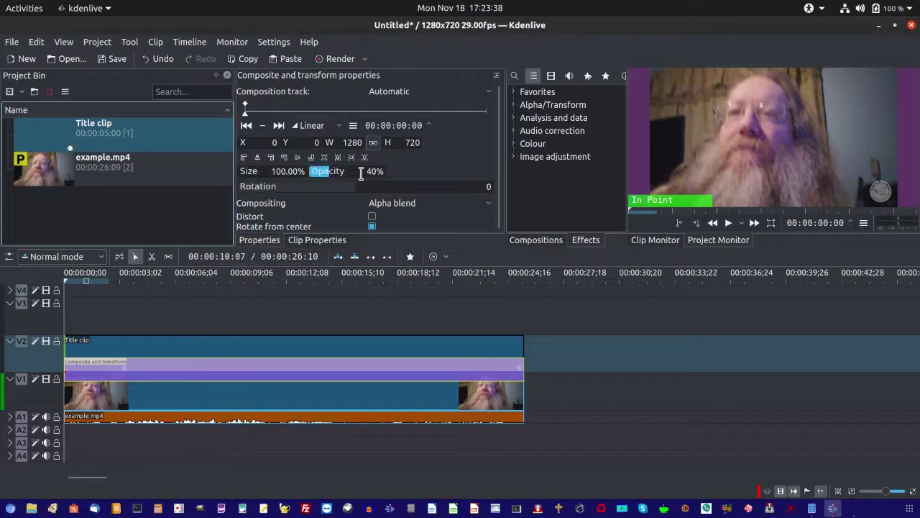
pyautogui.moveTo(348, 171); pyautogui.dragTo(371, 167)
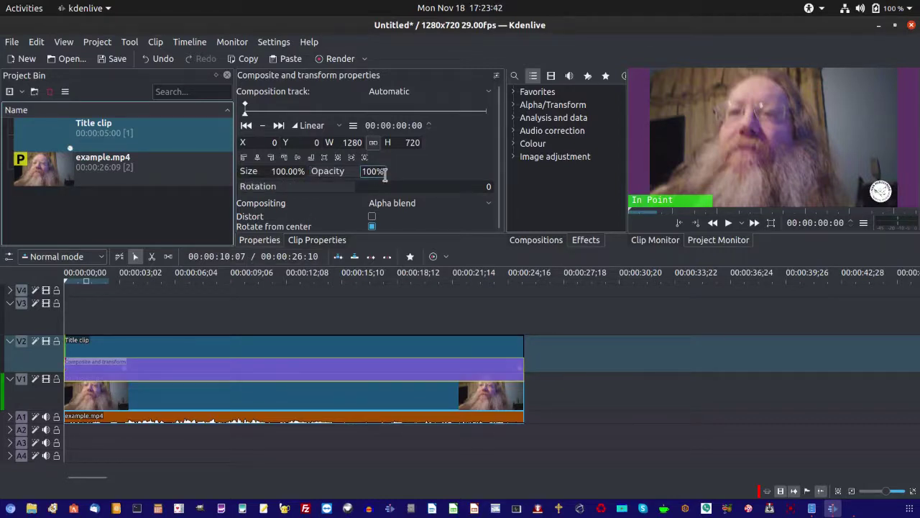
pyautogui.click(369, 171)
pyautogui.write('0')
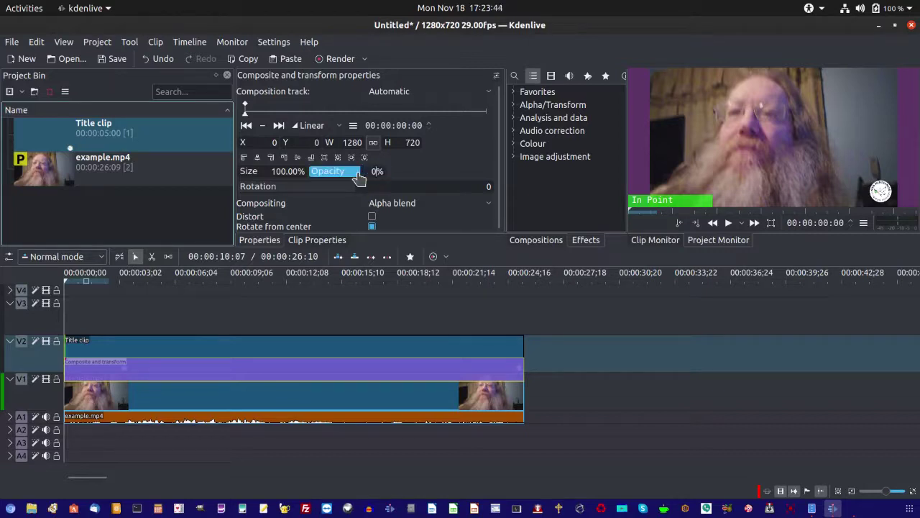
pyautogui.press('Return')
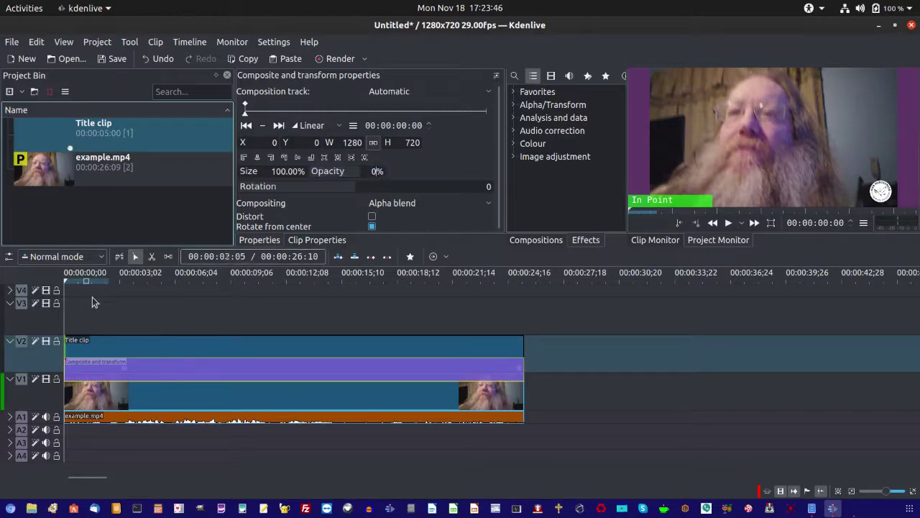
# Move the playhead from the project start to about three seconds in.
pyautogui.moveTo(69, 283); pyautogui.dragTo(68, 289)
pyautogui.click(67, 287)
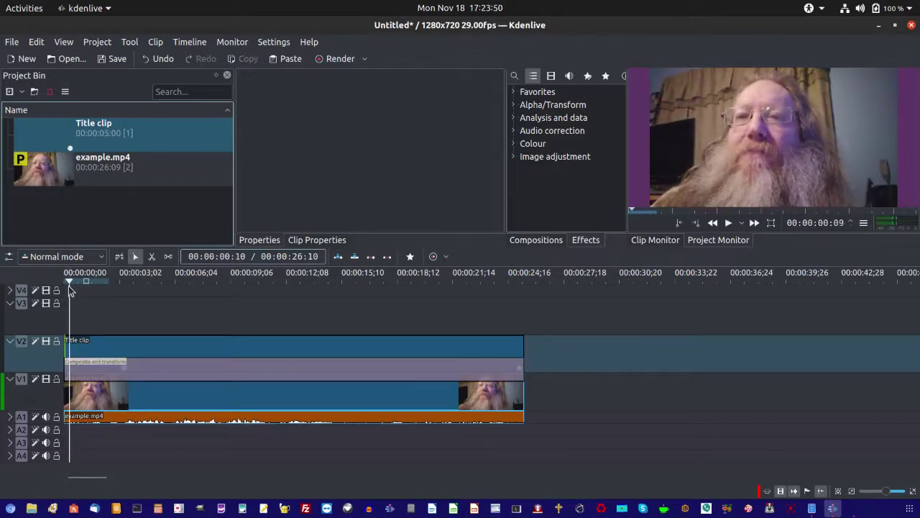
pyautogui.moveTo(71, 285); pyautogui.dragTo(126, 300)
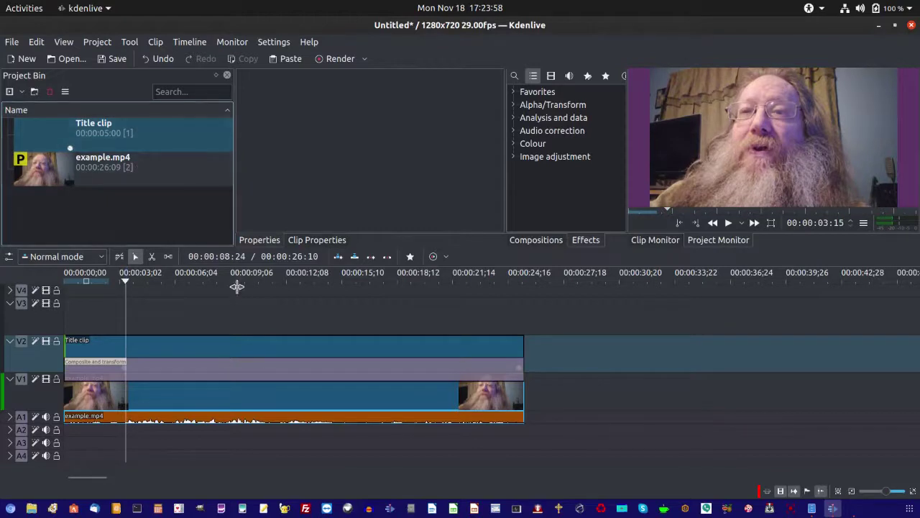
# Add composition keyframes at 00:00:03:15 and 00:00:05:17.
pyautogui.click(202, 367)
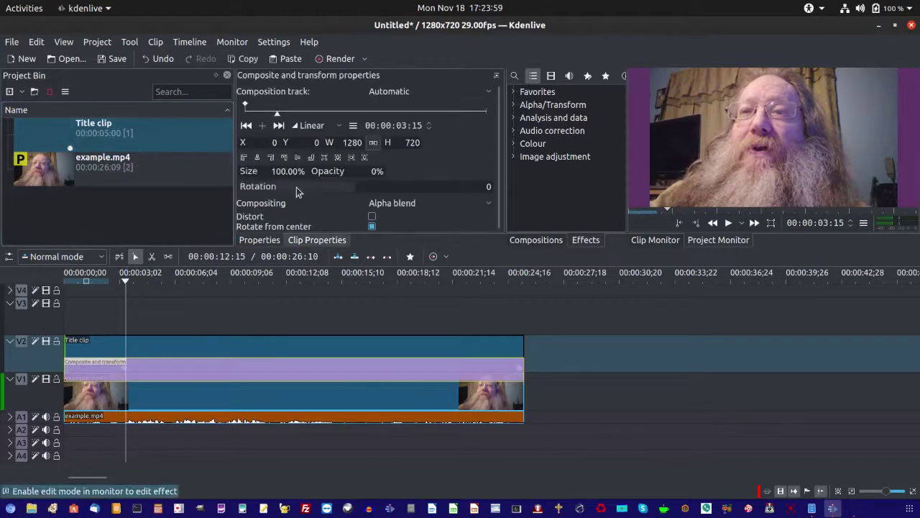
pyautogui.click(263, 130)
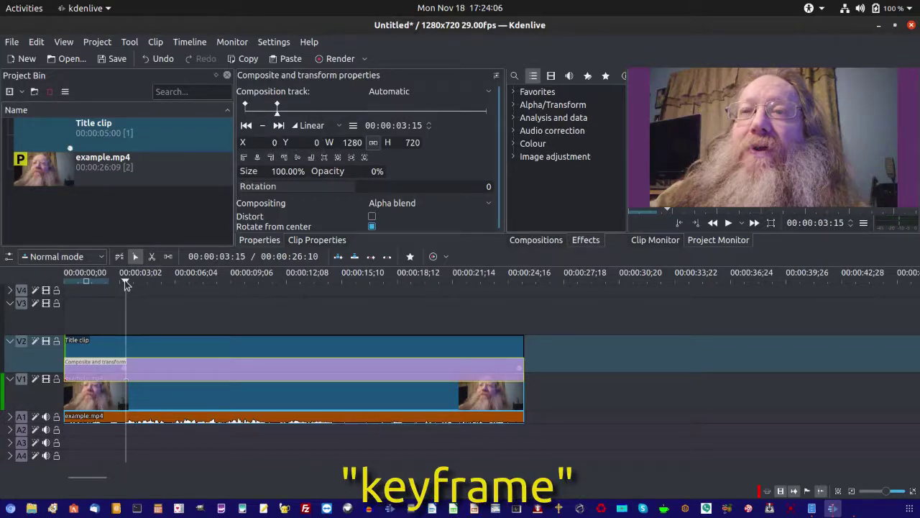
pyautogui.moveTo(124, 282); pyautogui.dragTo(162, 286)
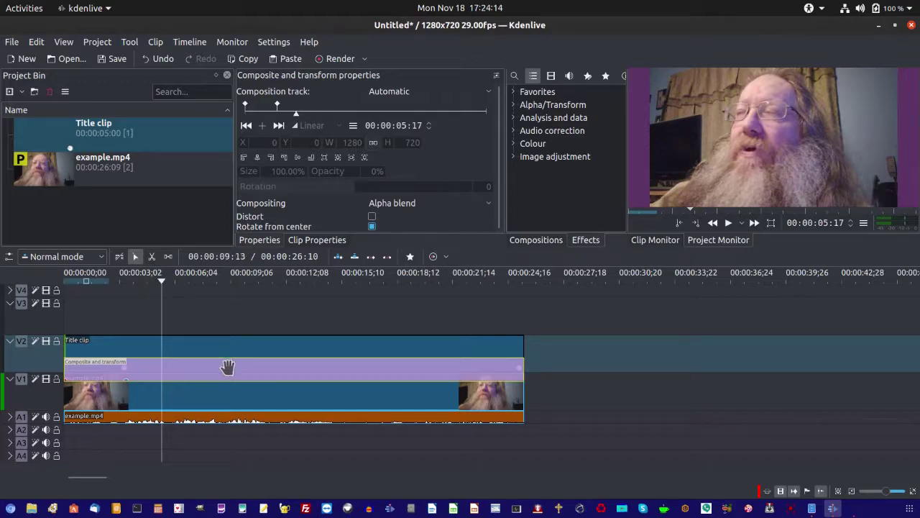
pyautogui.click(263, 127)
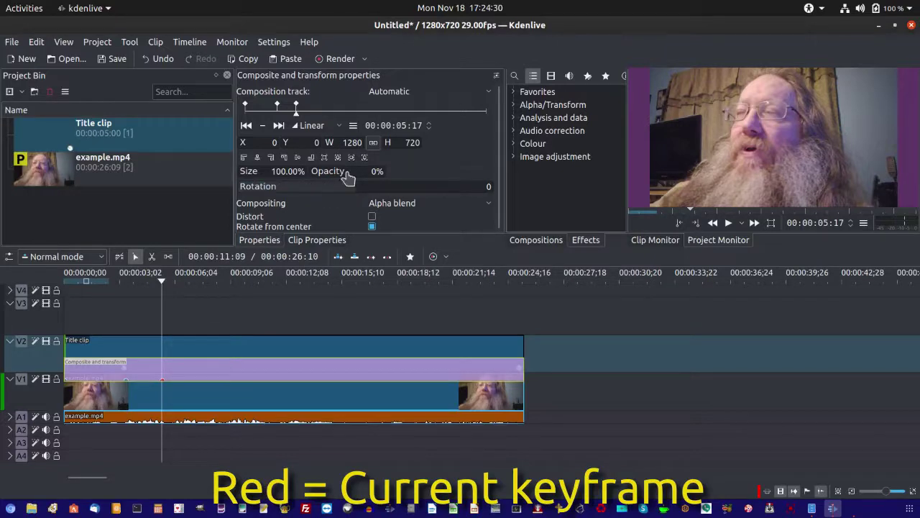
# Set the logo's opacity to 39% at the 00:00:05:17 keyframe.
pyautogui.moveTo(348, 176); pyautogui.dragTo(334, 177)
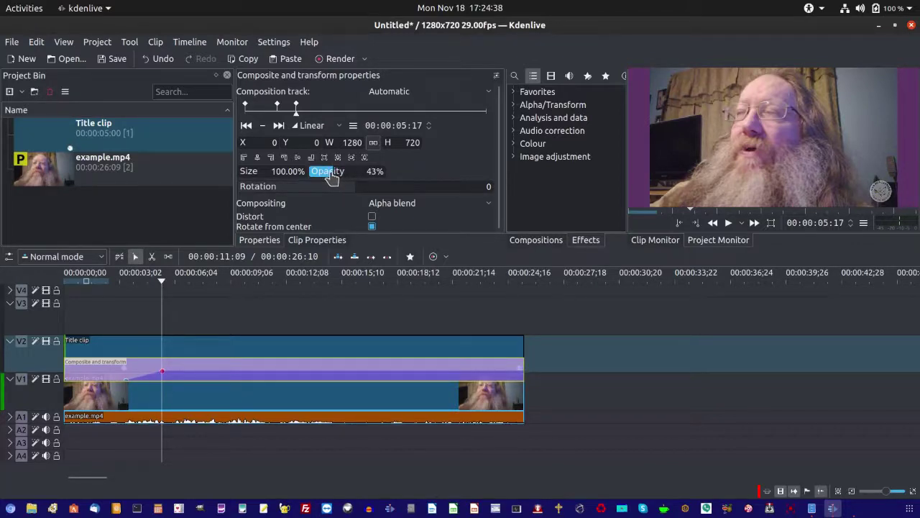
pyautogui.rightClick(329, 177)
pyautogui.press('Escape')
pyautogui.scroll(-4, 329, 177)
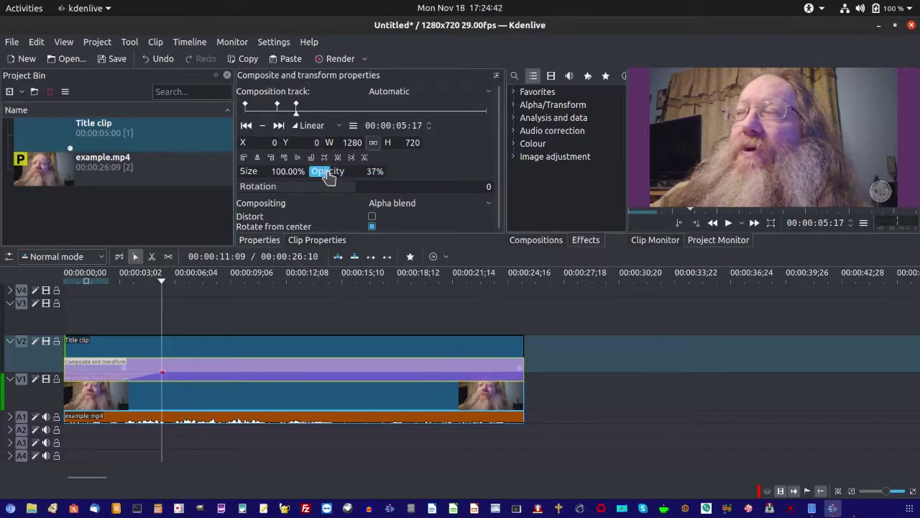
pyautogui.scroll(1, 329, 177)
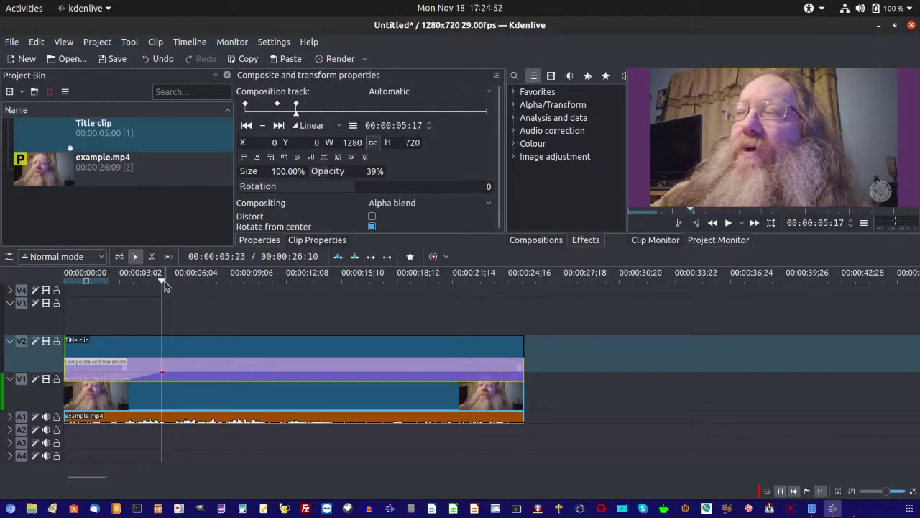
# Add keyframes at 00:00:22:00 and 00:00:24:00, dropping opacity to 0% at the second.
pyautogui.click(315, 314)
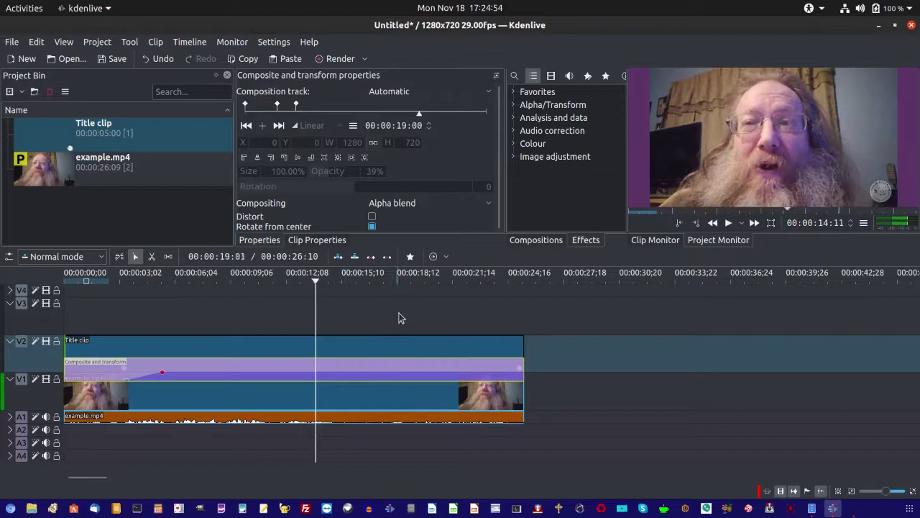
pyautogui.moveTo(400, 318); pyautogui.dragTo(448, 307)
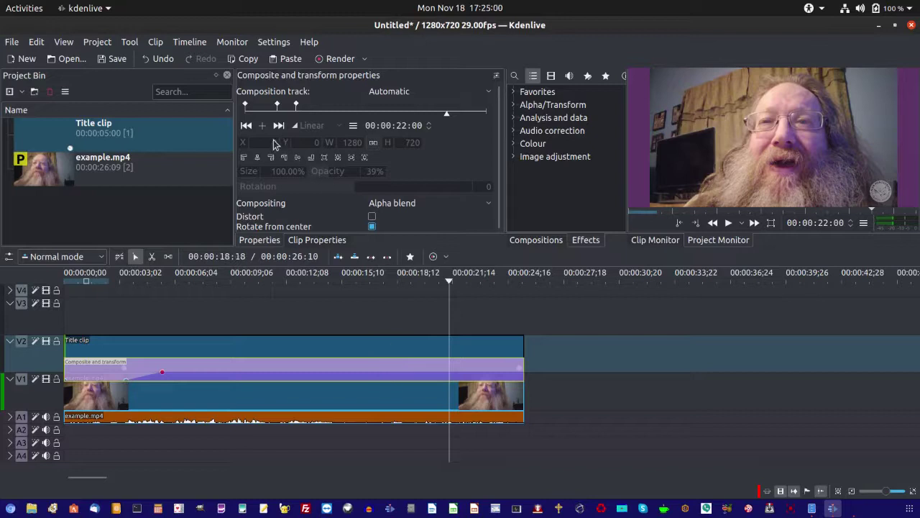
pyautogui.click(263, 127)
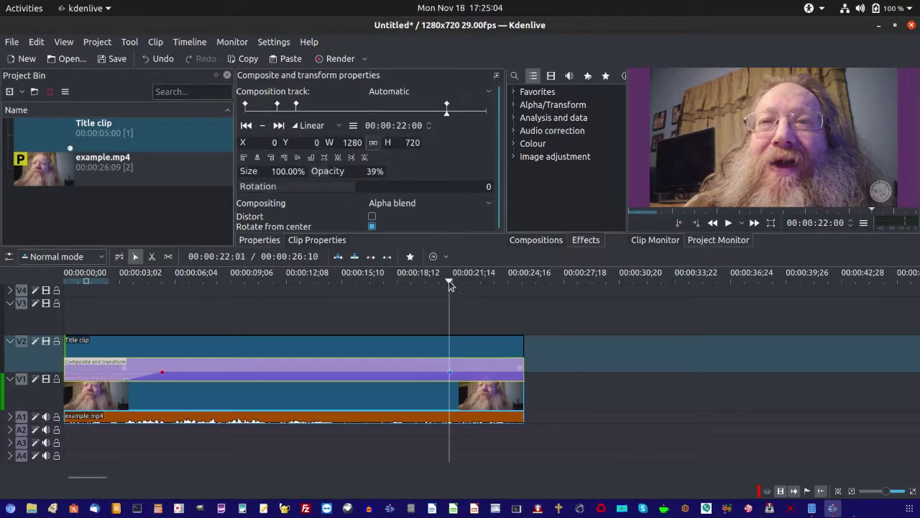
pyautogui.moveTo(453, 282); pyautogui.dragTo(484, 290)
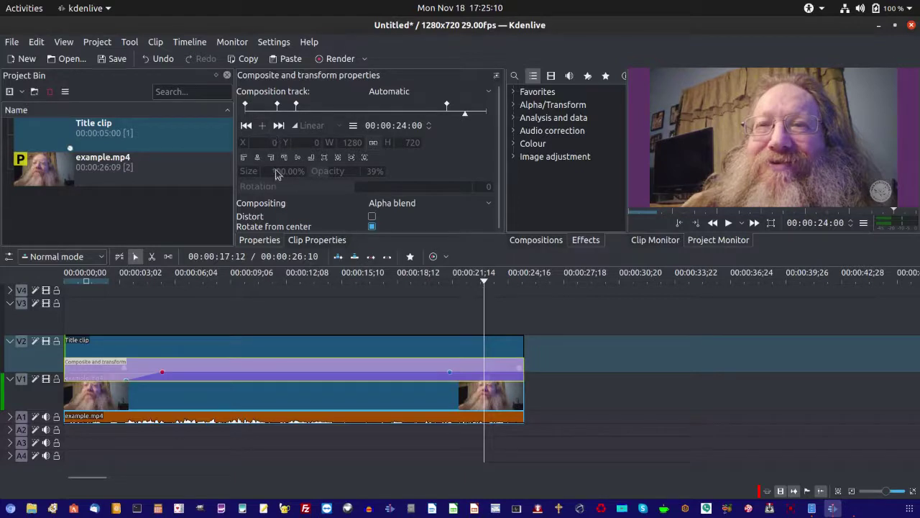
pyautogui.click(262, 125)
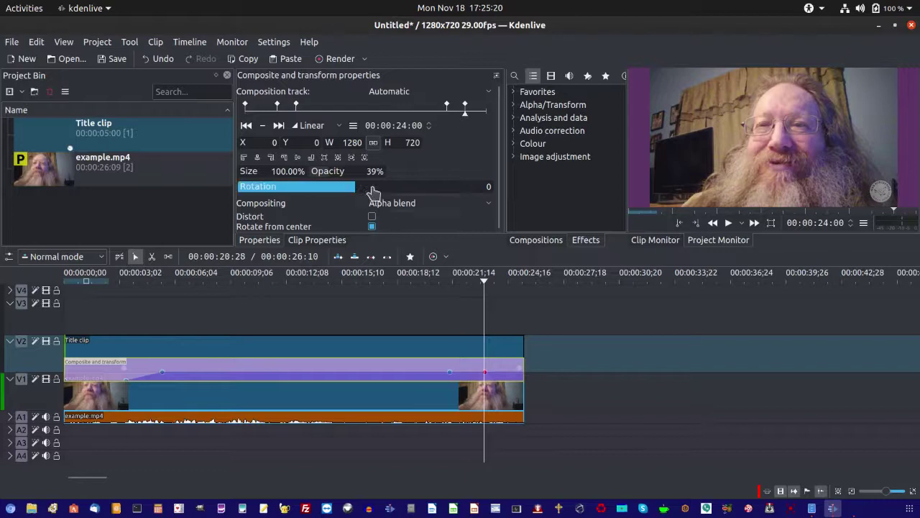
pyautogui.moveTo(359, 177); pyautogui.dragTo(302, 184)
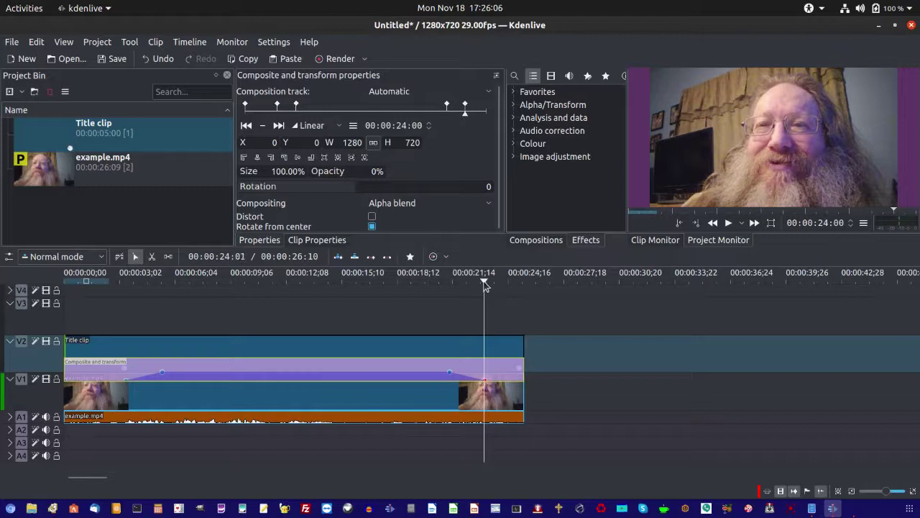
pyautogui.moveTo(479, 282); pyautogui.dragTo(436, 294)
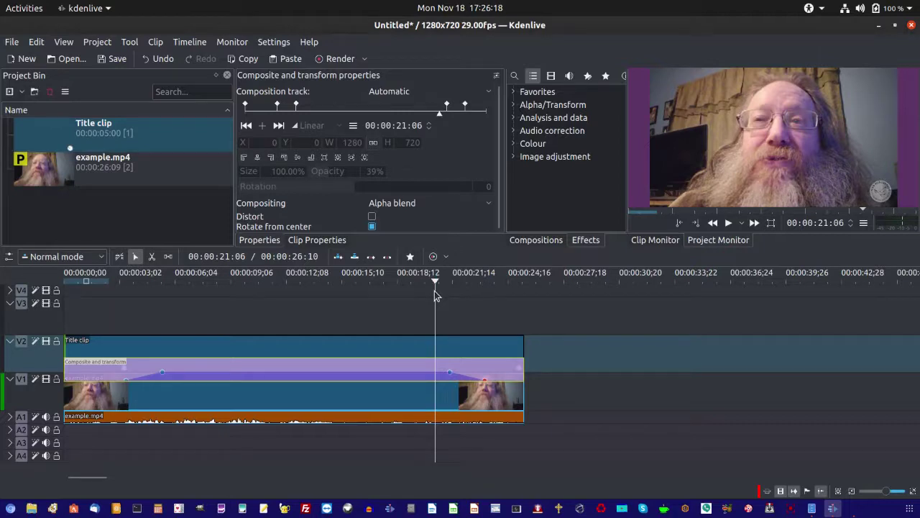
pyautogui.moveTo(436, 294); pyautogui.dragTo(172, 294)
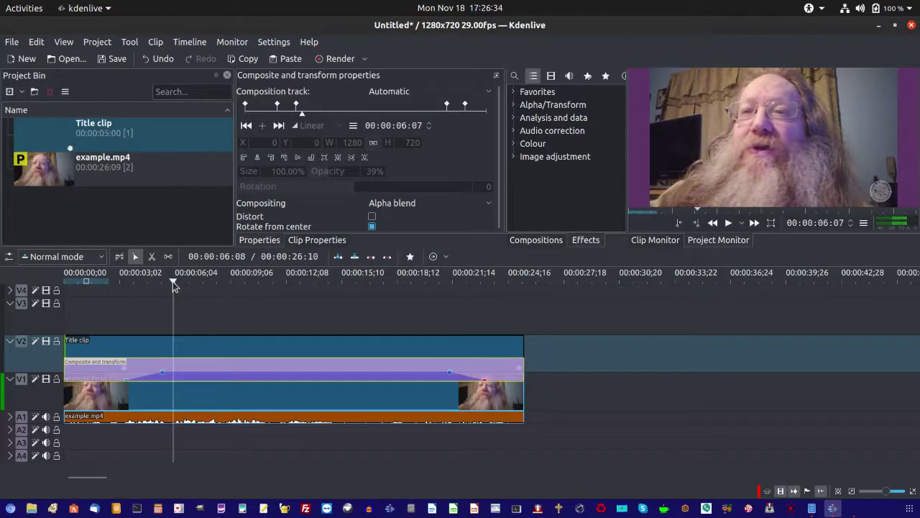
pyautogui.moveTo(169, 282); pyautogui.dragTo(123, 301)
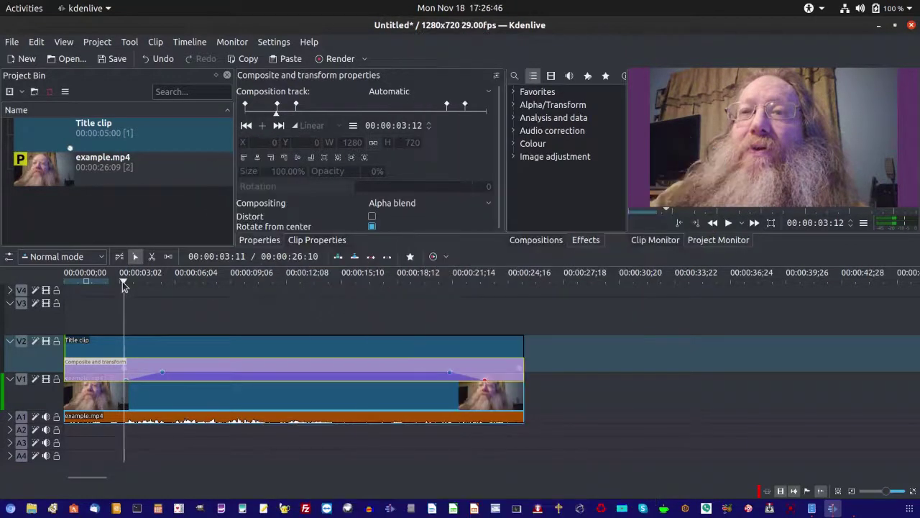
pyautogui.moveTo(116, 287); pyautogui.dragTo(105, 291)
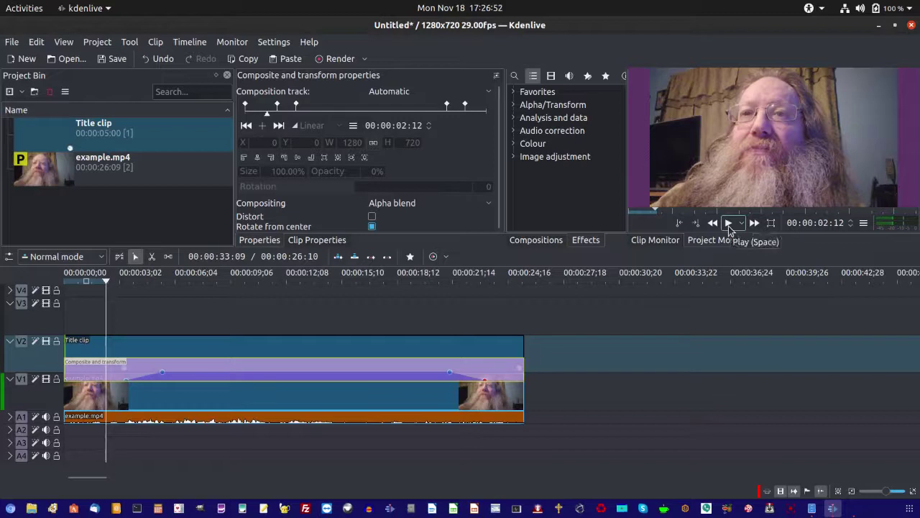
pyautogui.click(729, 224)
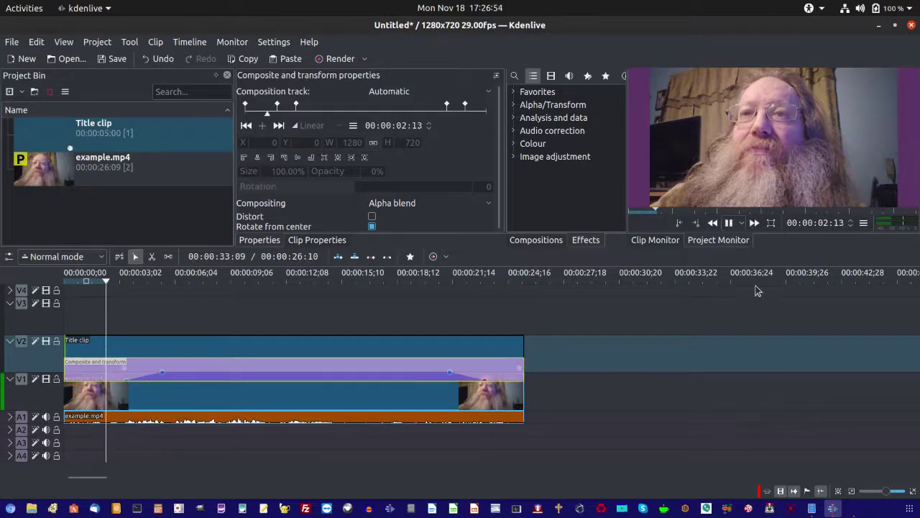
pyautogui.click(731, 226)
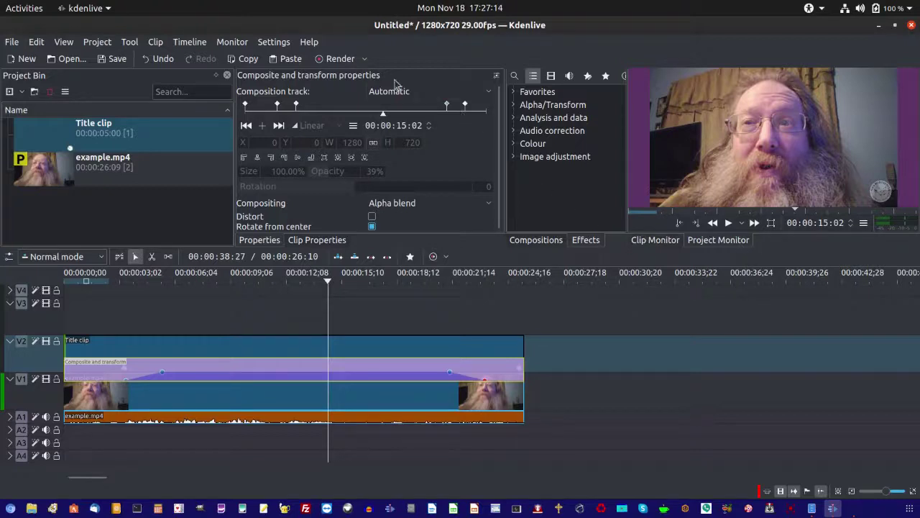
# Bring up the Rendering dialog with MP4 (H264/AAC) output to untitled.mp4.
pyautogui.click(346, 60)
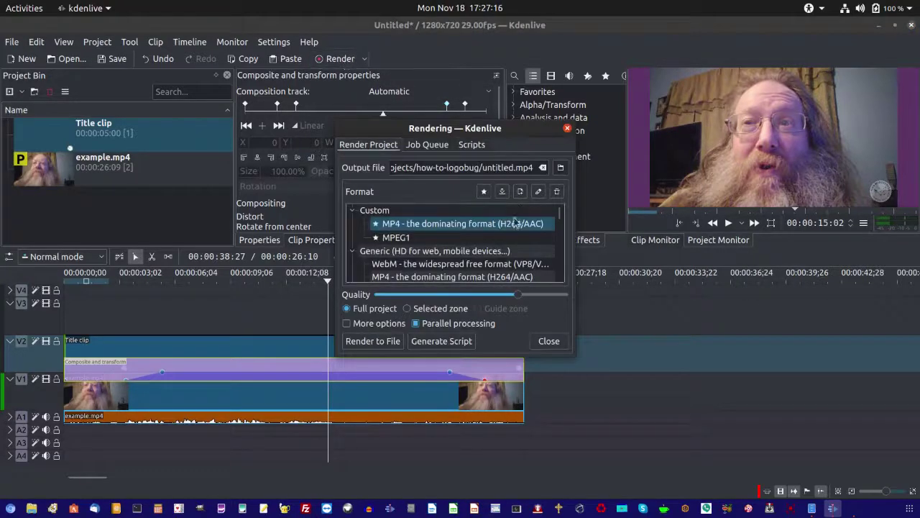